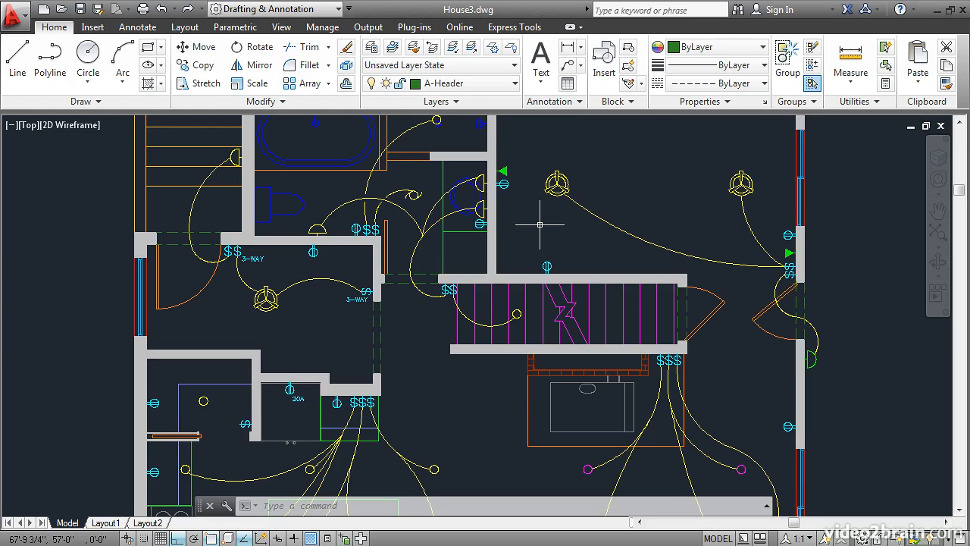
Make the layer of the outlet above the stairs current by selecting the outlet, and undo that change
left_click(393, 48)
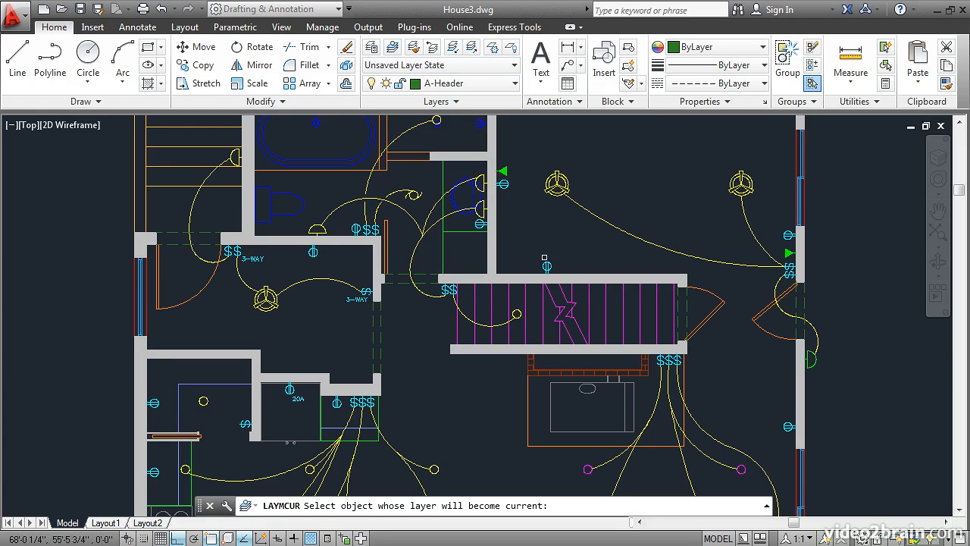
left_click(546, 266)
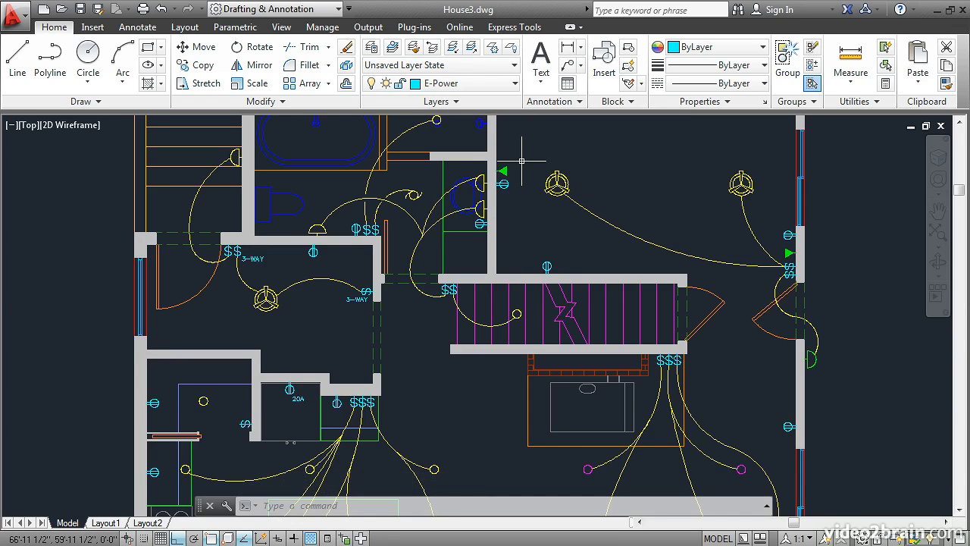
left_click(161, 8)
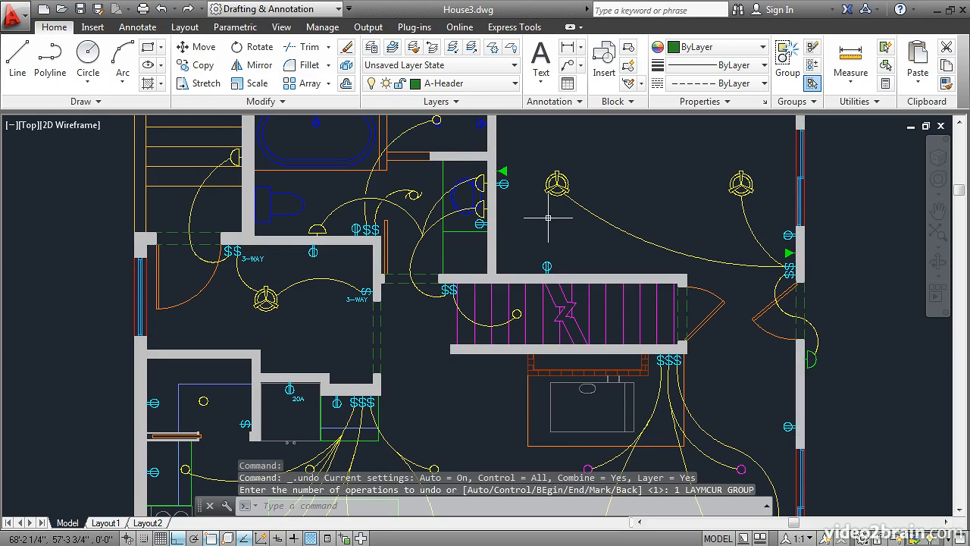
Check which layer the outlet above the stairs is on and choose E-Power as the current layer by name
left_click(544, 264)
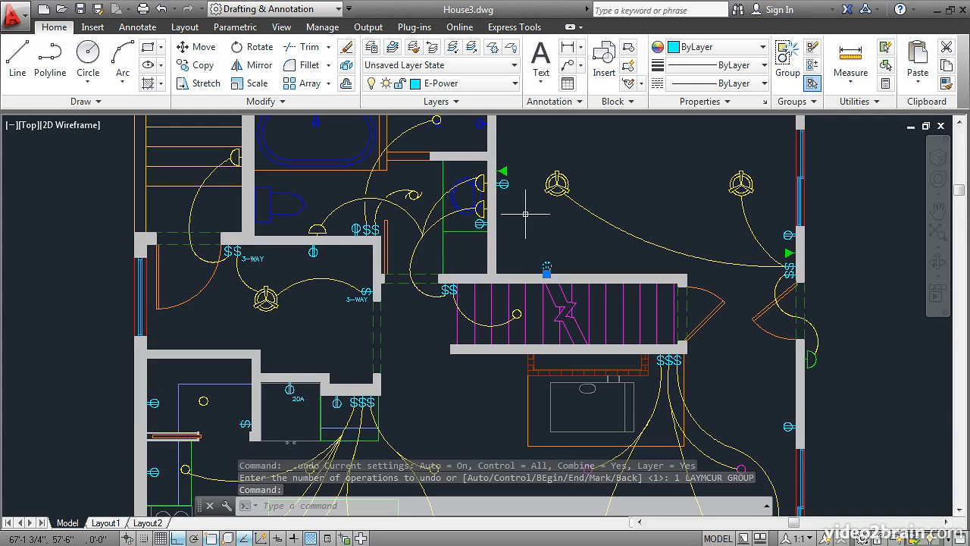
key("Escape")
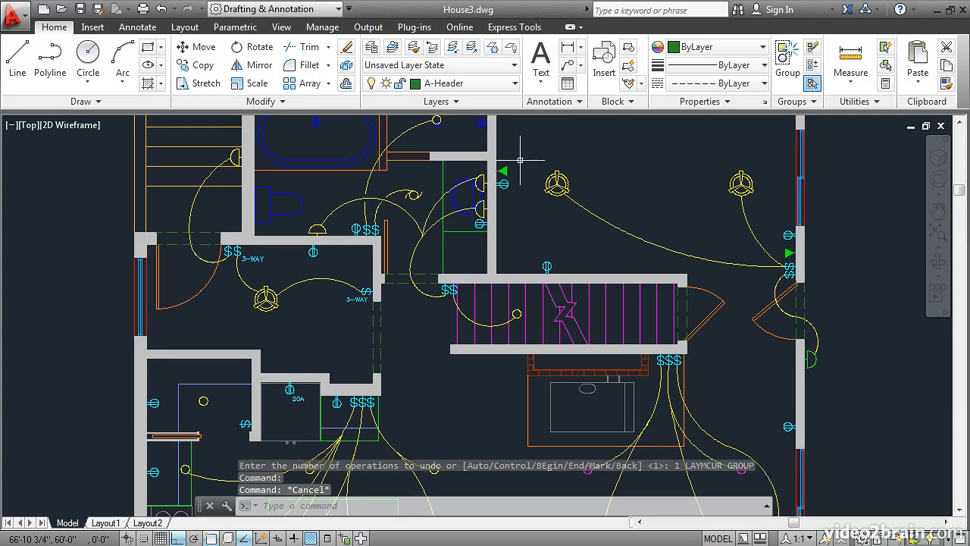
left_click(493, 86)
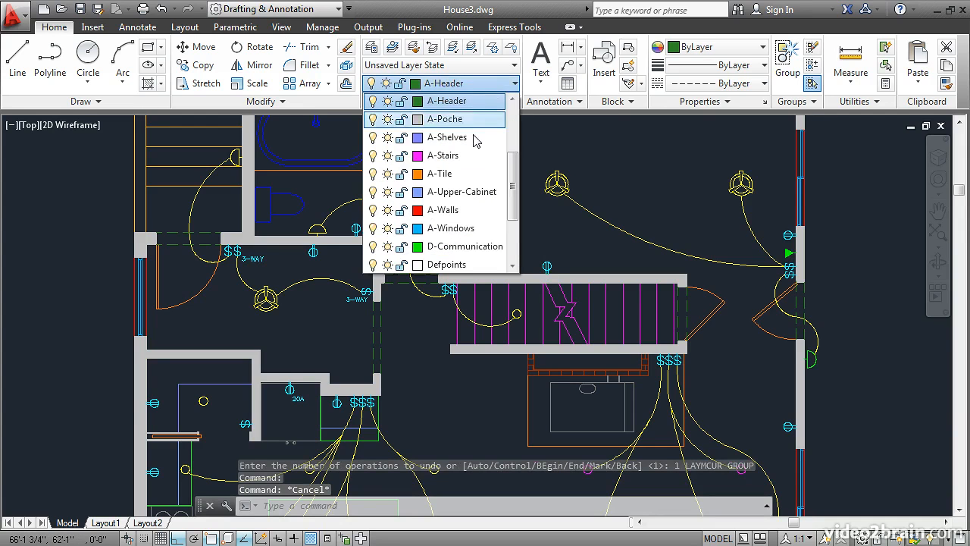
left_click_drag(513, 178, 516, 216)
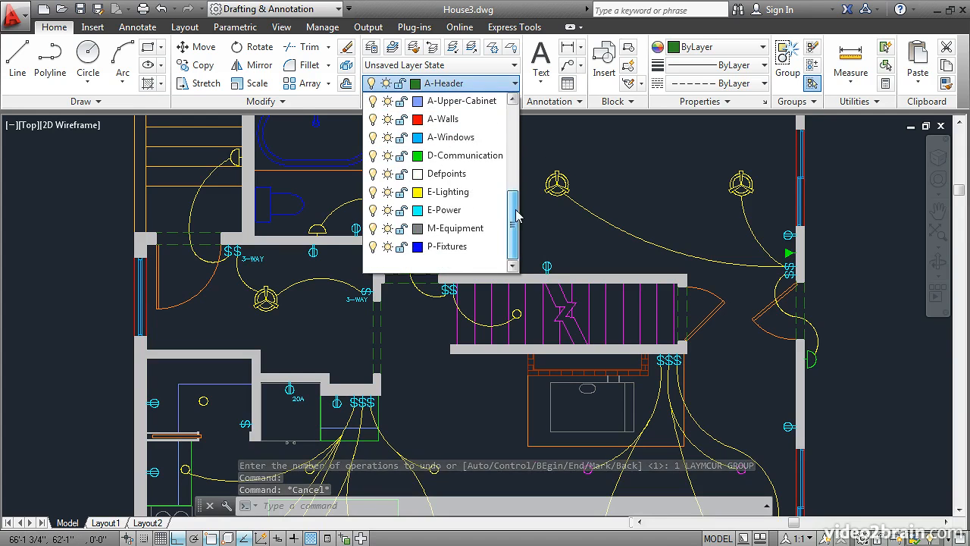
left_click(458, 211)
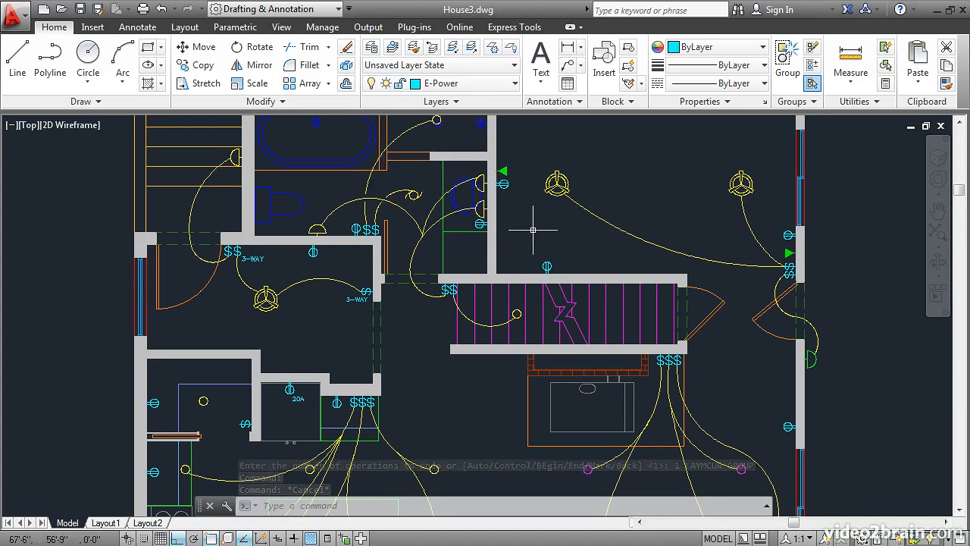
Make the D-Communication layer current by picking the green triangular symbol on the wall right of the bathroom
left_click(392, 48)
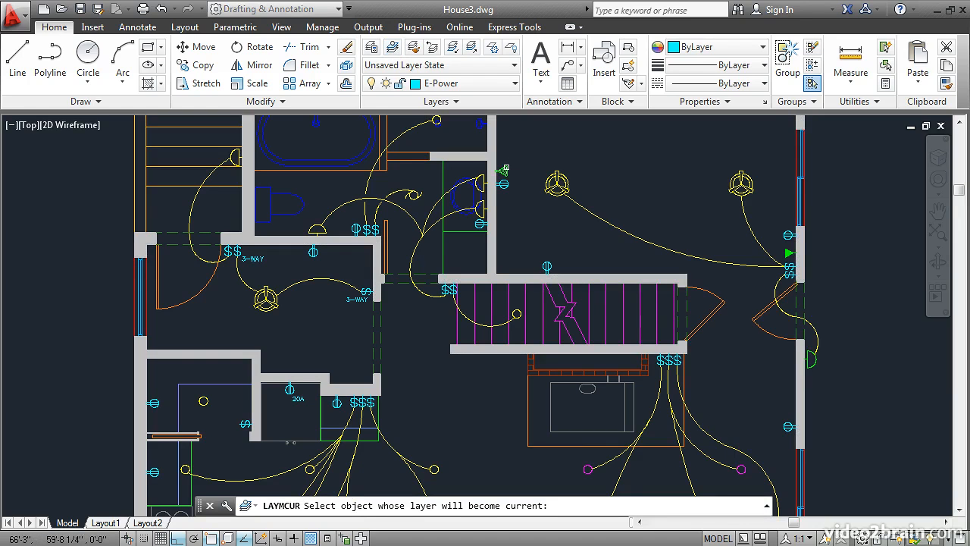
left_click(503, 170)
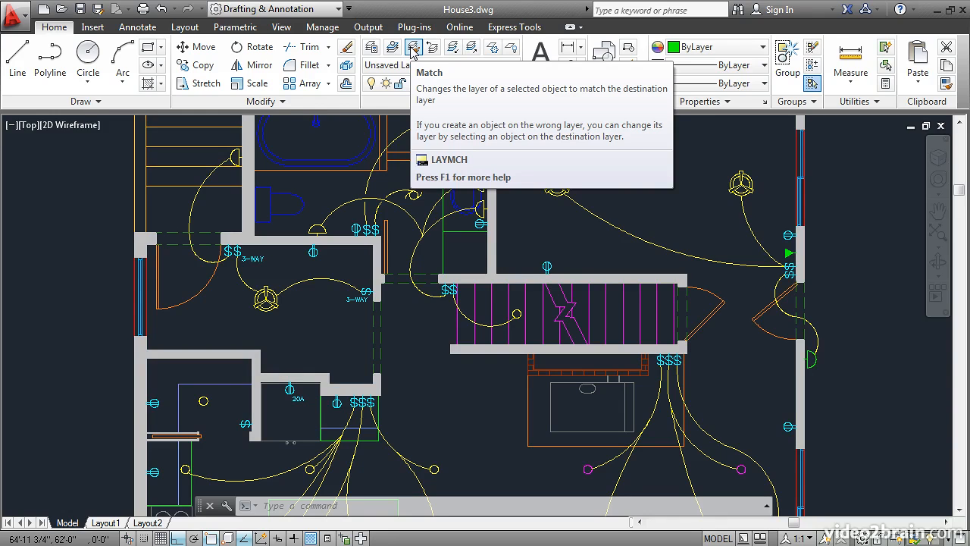
Match the green exterior light symbol outside the right wall to the layer of the yellow ceiling fixture
left_click(414, 48)
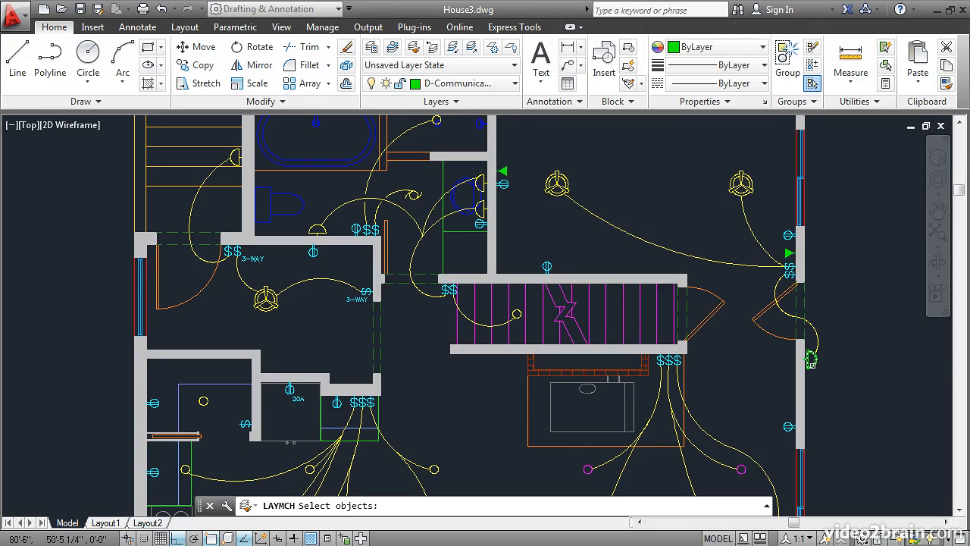
left_click(811, 361)
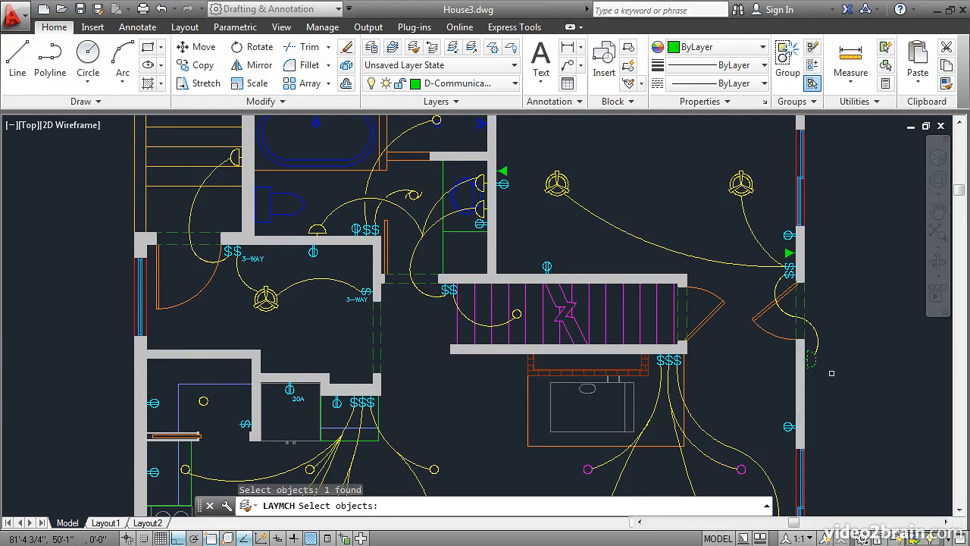
key("Return")
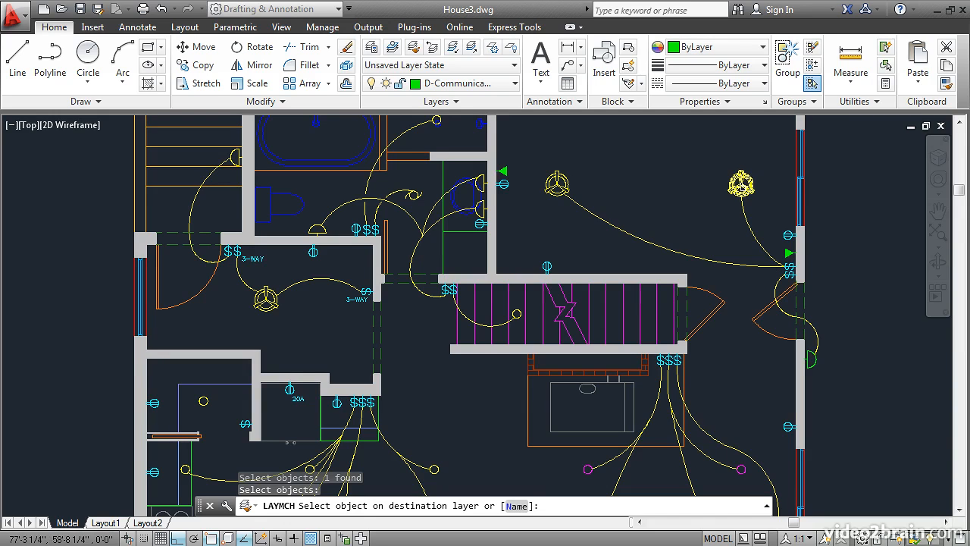
left_click(742, 184)
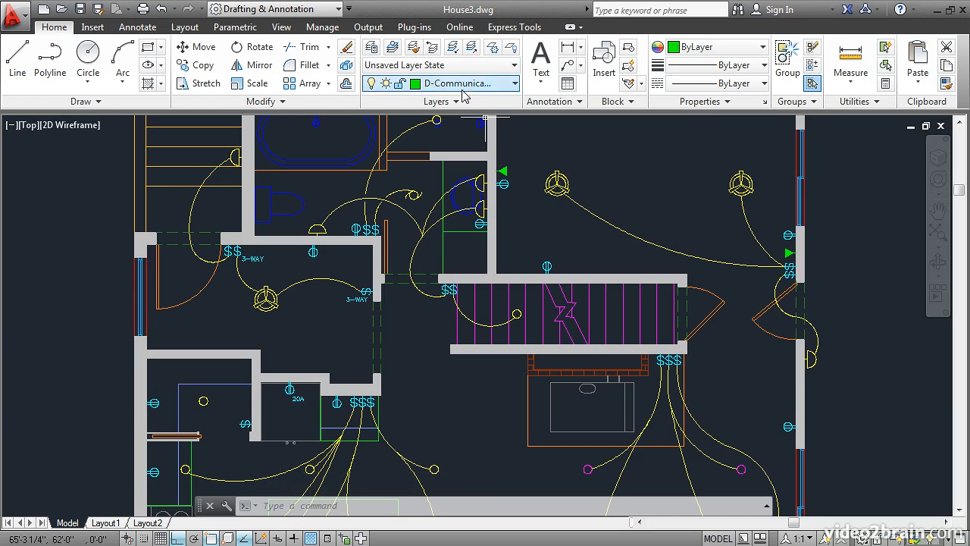
Step back through the last two layer changes with Layer Previous to make A-Header current
left_click(430, 49)
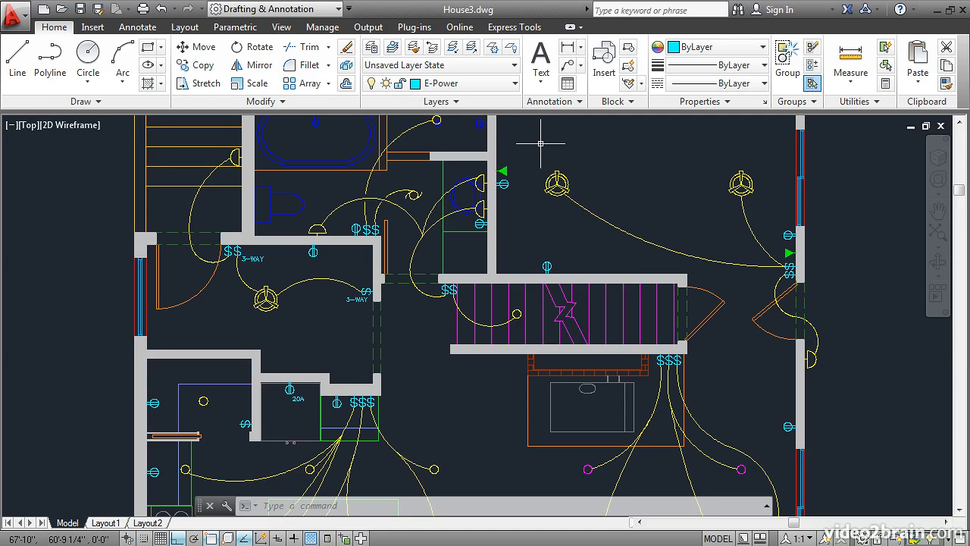
left_click(432, 49)
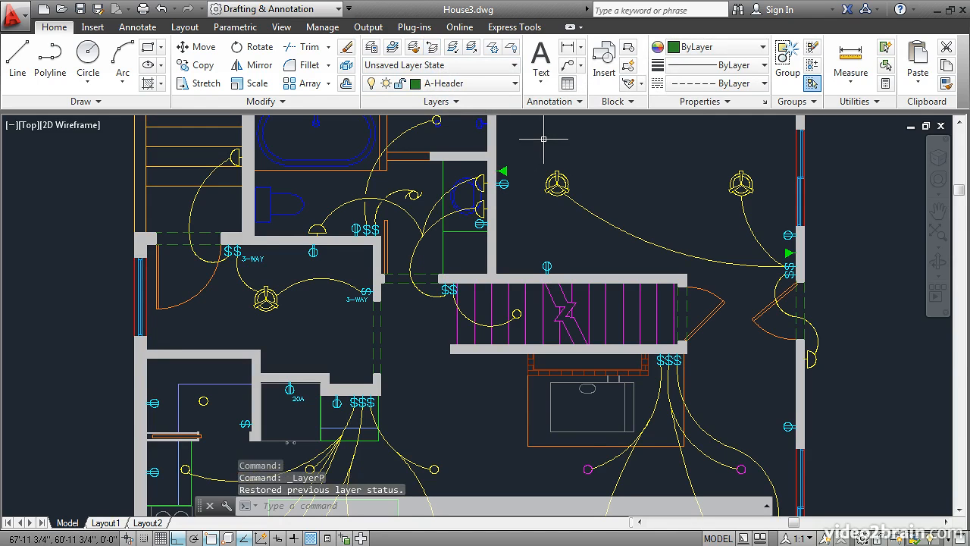
Isolate the layers of the lighting wire, the outlet and the green triangular symbol near the right wall
left_click(453, 48)
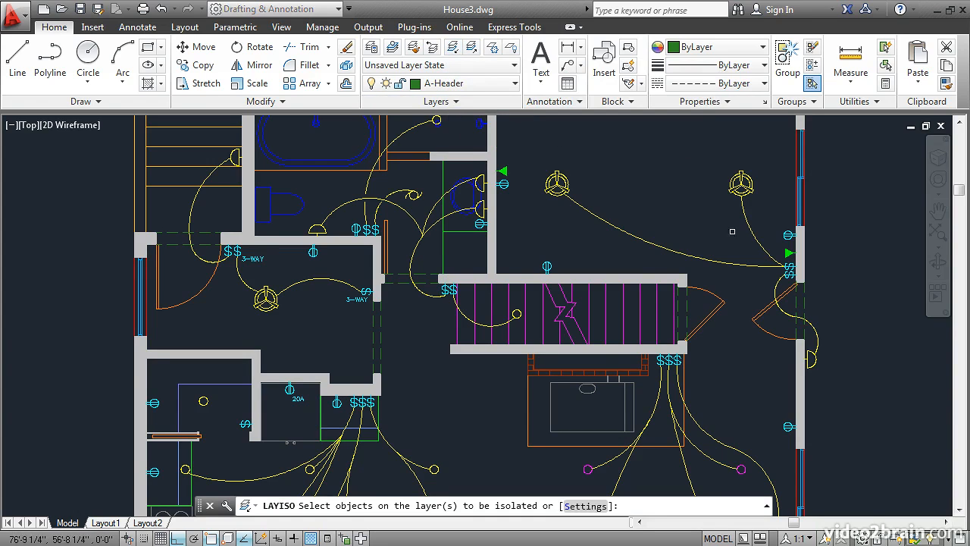
left_click(774, 241)
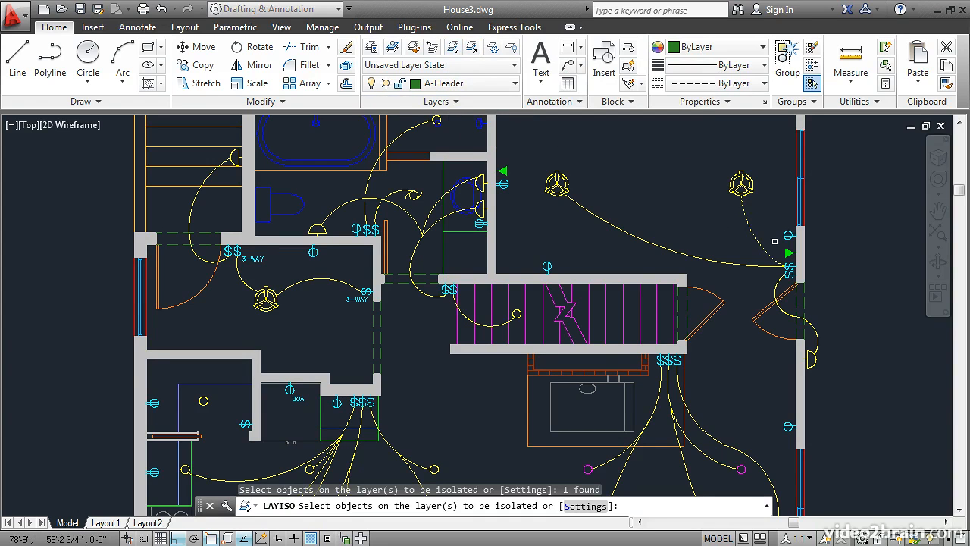
left_click(788, 235)
left_click(789, 252)
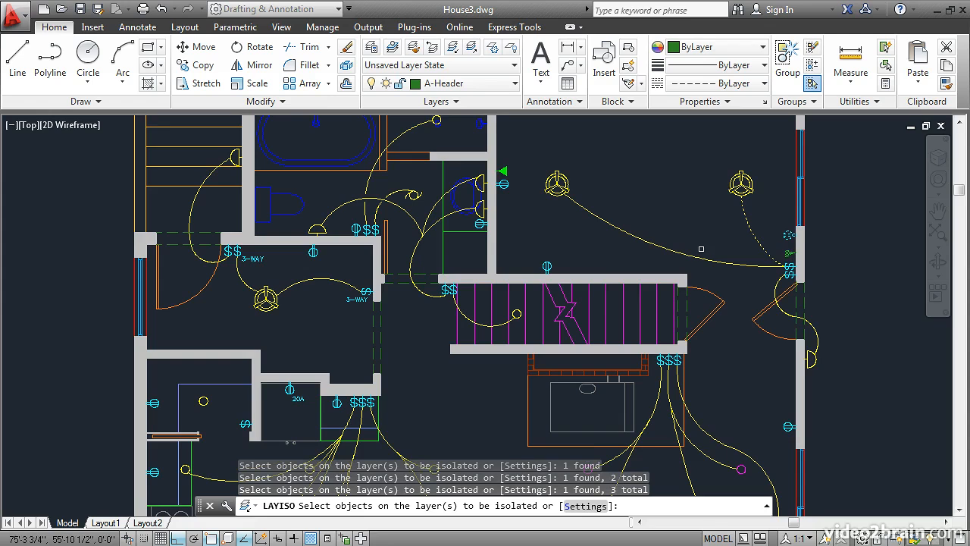
key("Return")
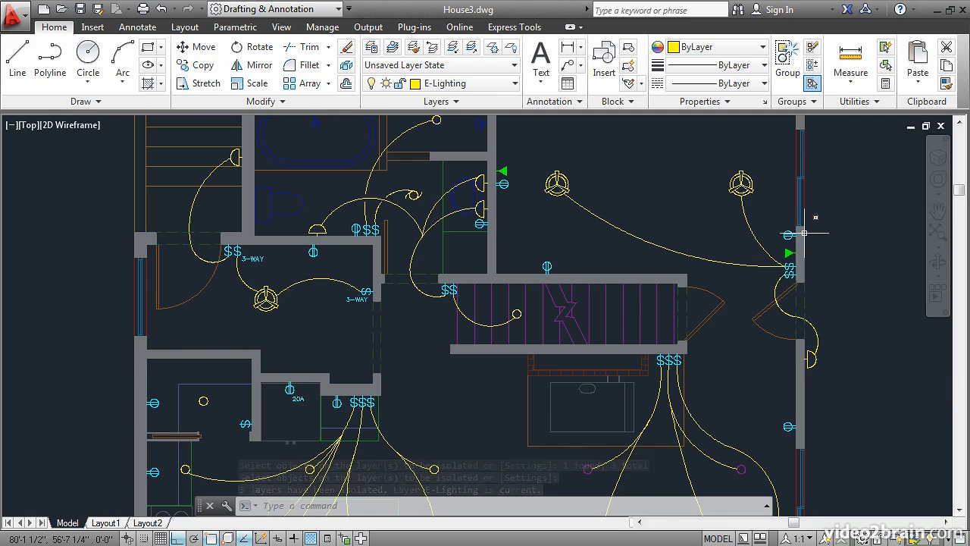
mouse_move(805, 233)
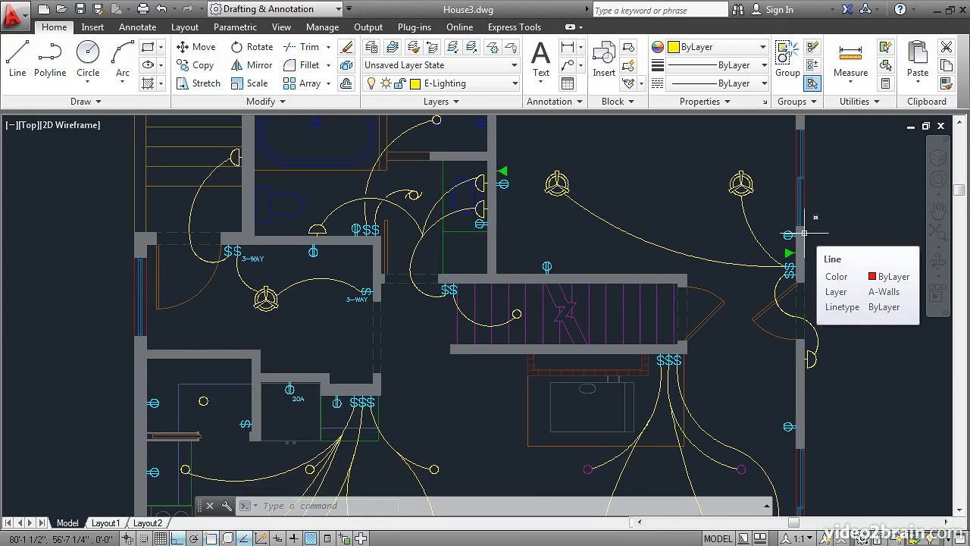
Review the lock status of all layers in the Layer Properties Manager and unisolate the layers
left_click(372, 47)
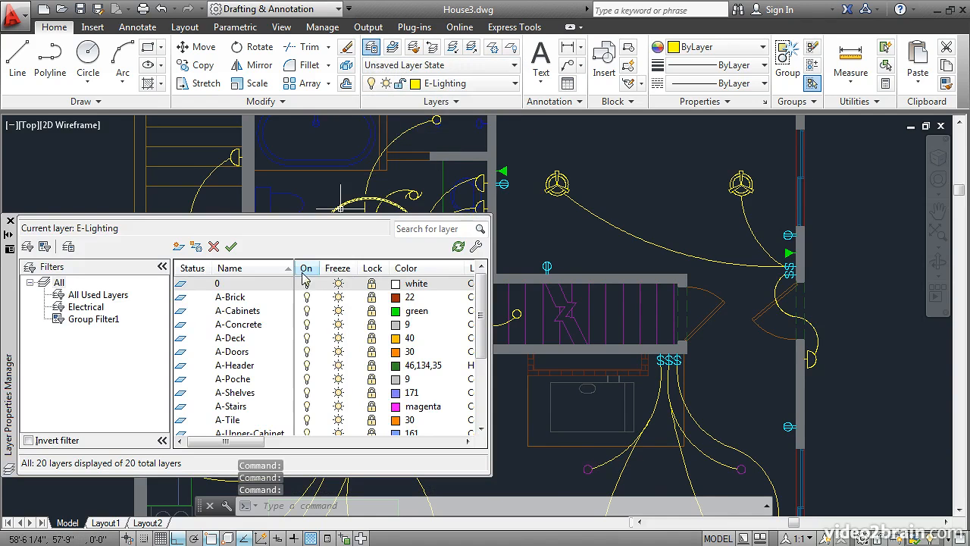
left_click_drag(483, 301, 486, 372)
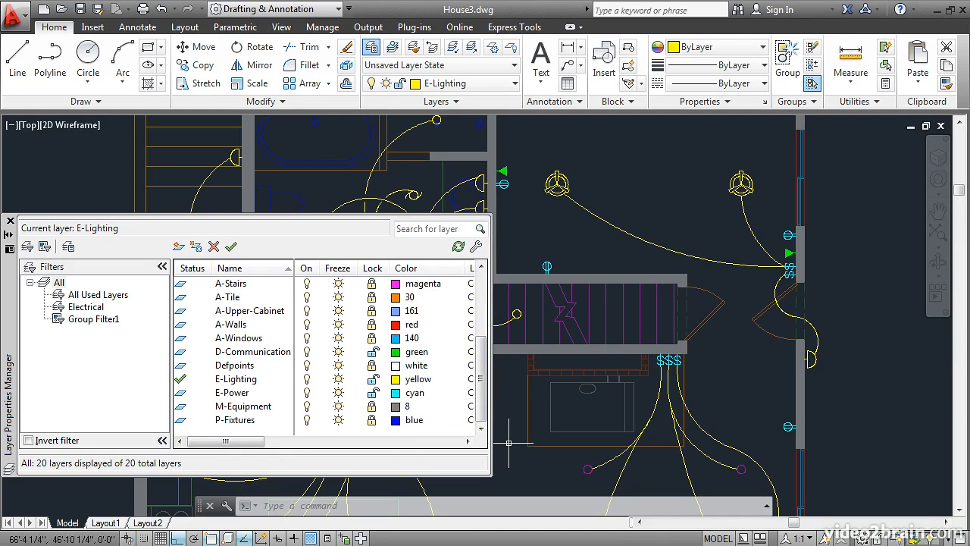
left_click(10, 221)
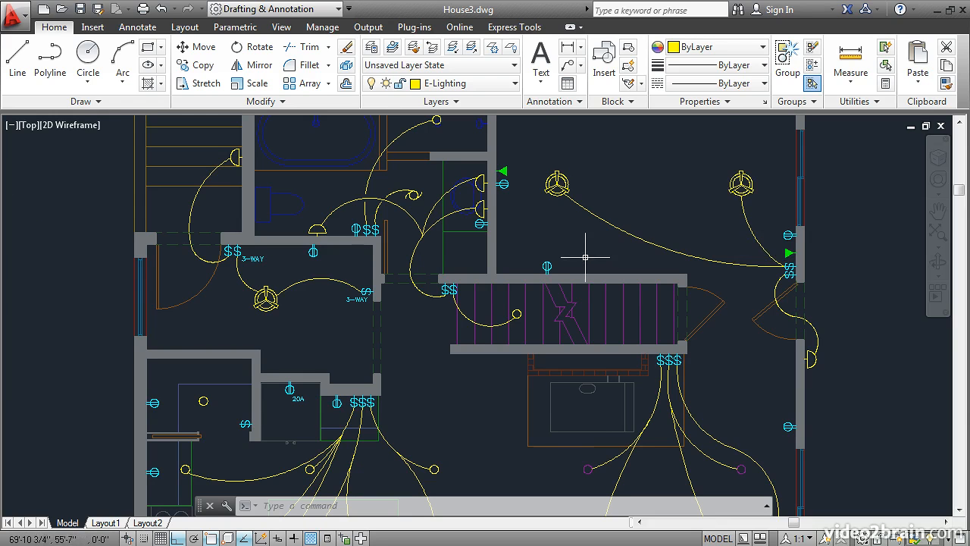
left_click(471, 50)
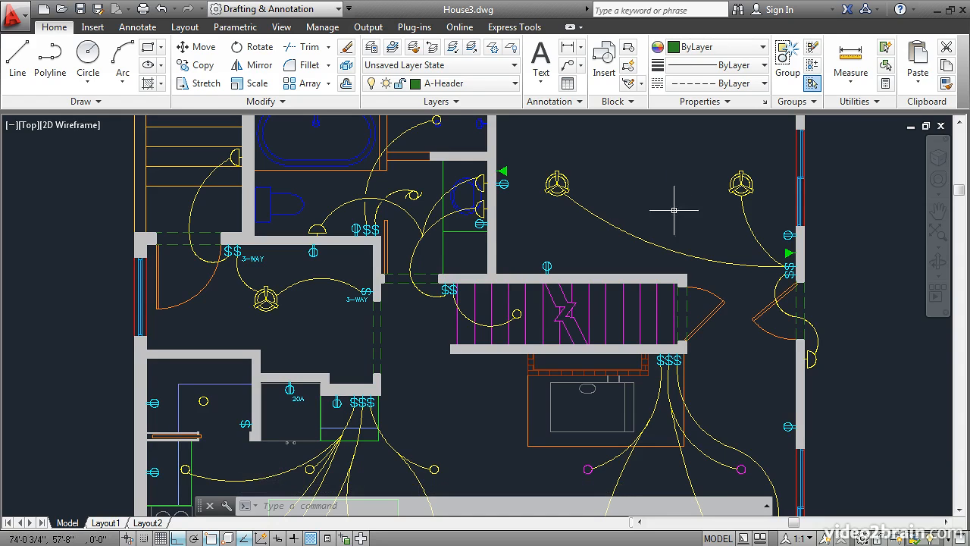
Isolate the objects within a window around the upper-right room, including both ceiling fixtures, their wiring and the nearby outlets
left_click(931, 536)
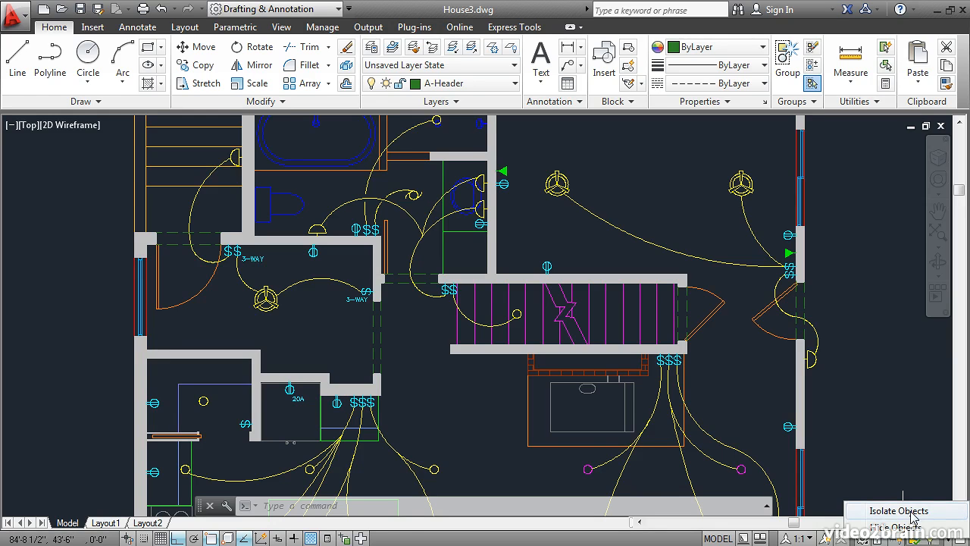
left_click(906, 511)
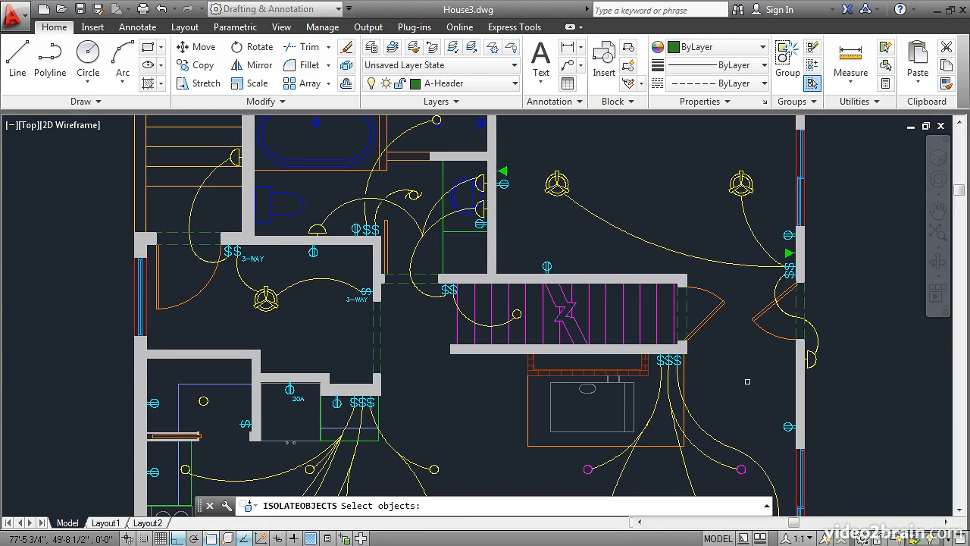
left_click(523, 139)
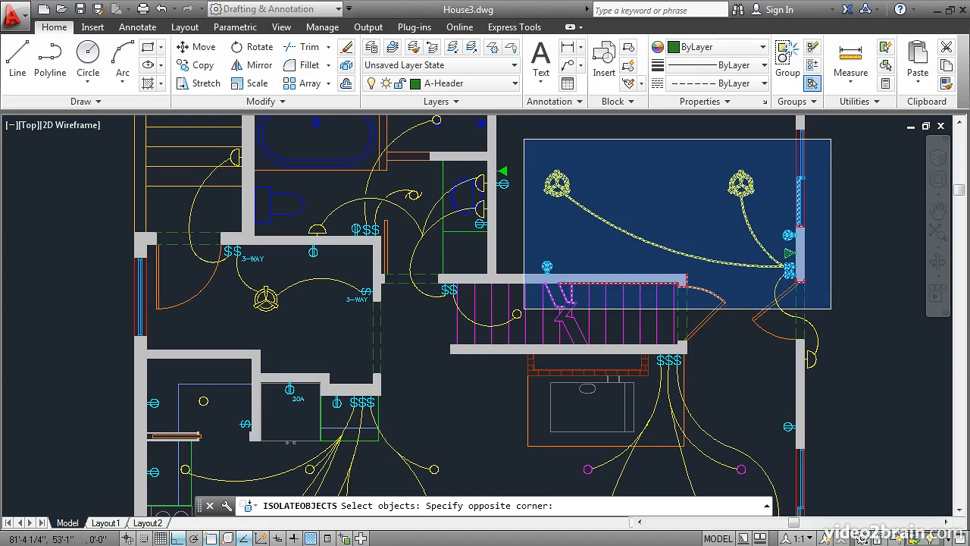
left_click(832, 311)
key("Return")
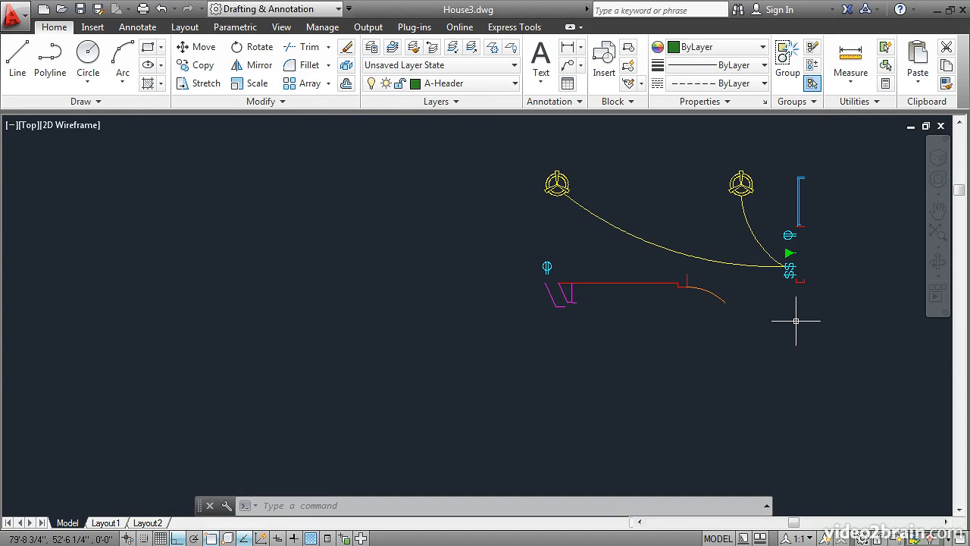
Narrow the object isolation to the two ceiling fixtures, their wires, and the switches, outlet and green triangle beside them
left_click(932, 535)
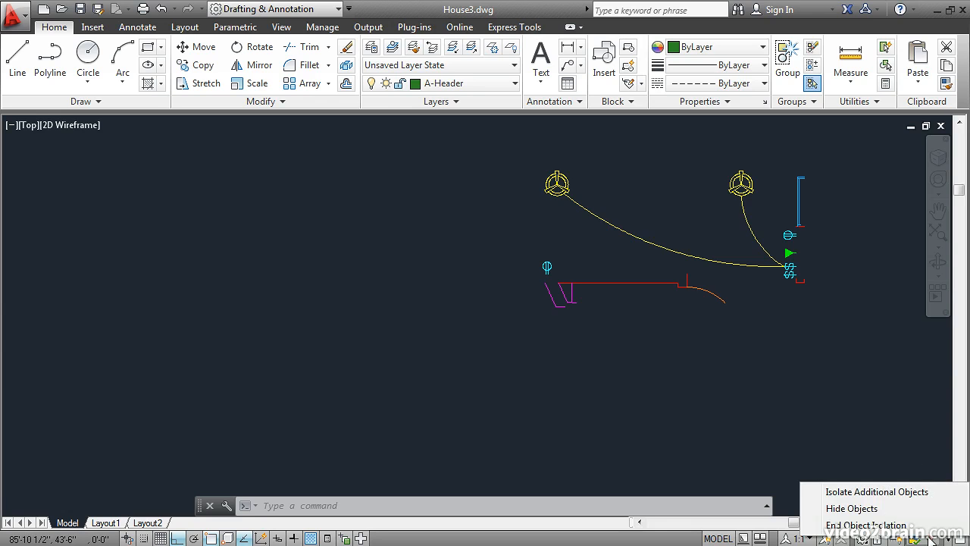
left_click(879, 492)
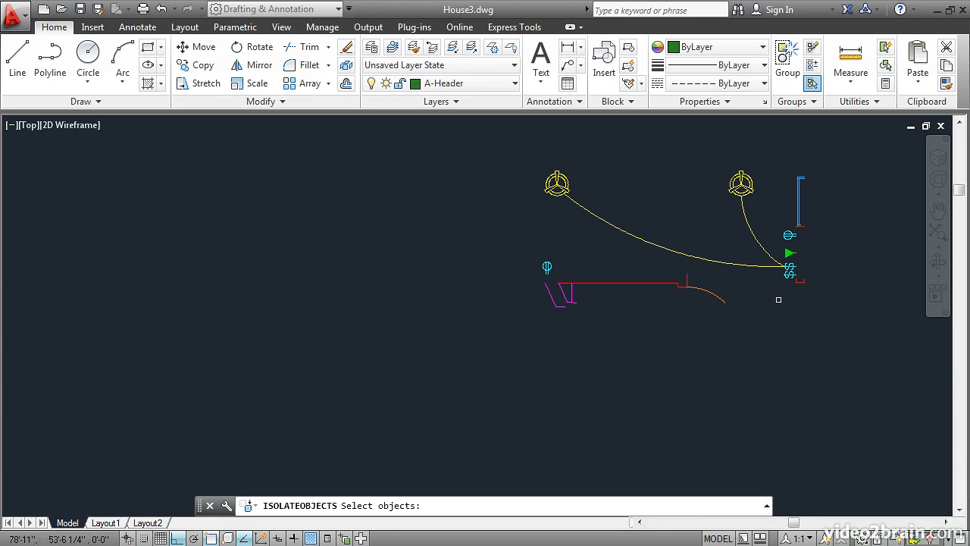
left_click(794, 286)
left_click(754, 228)
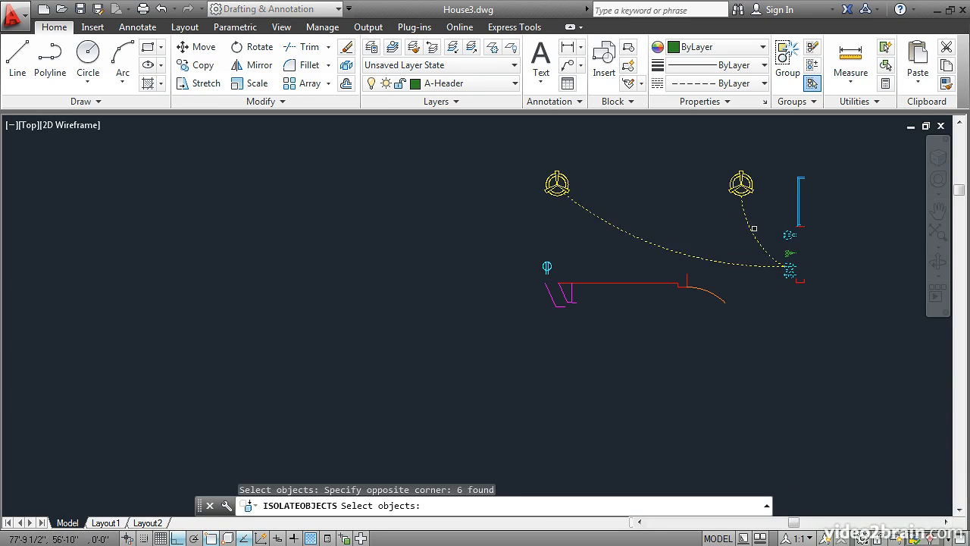
left_click(765, 211)
left_click(528, 212)
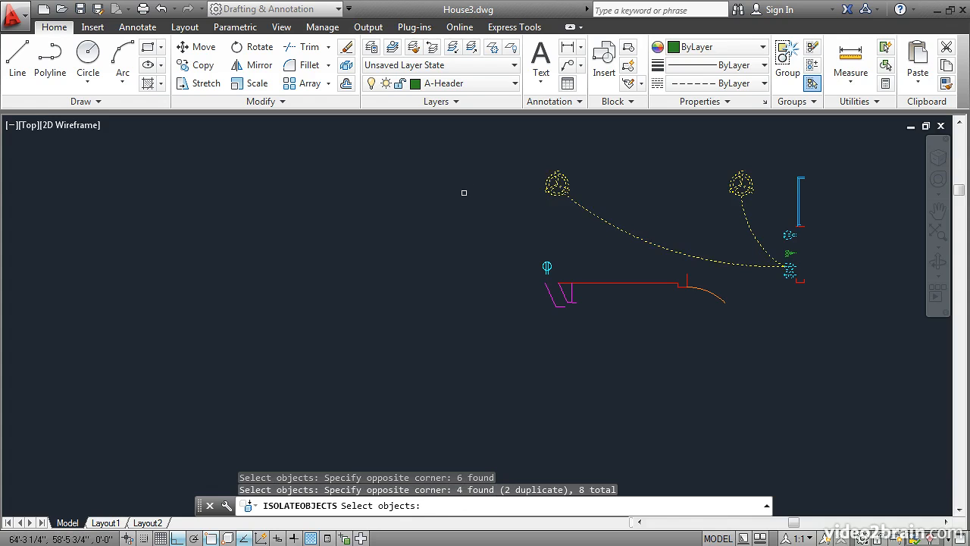
key("Return")
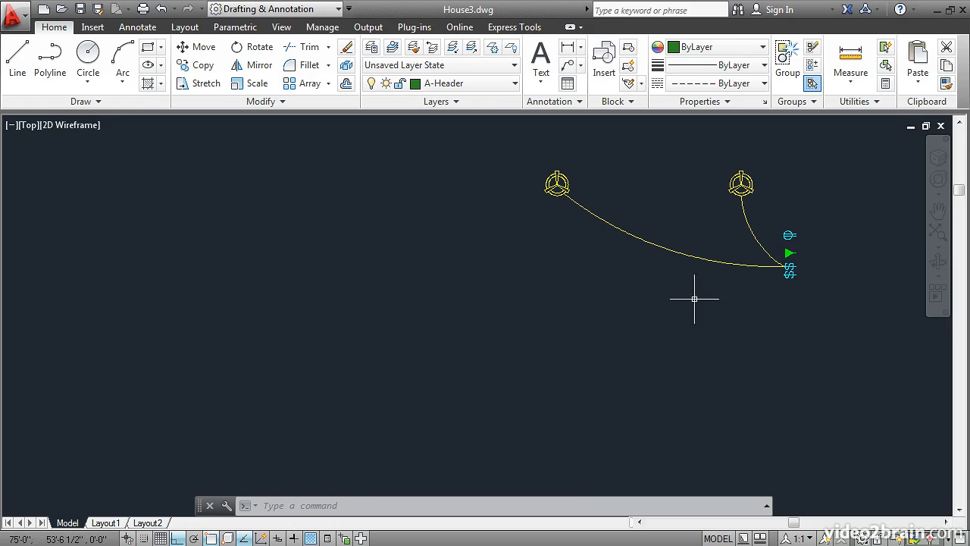
End the object isolation so the whole floor plan is displayed
left_click(930, 537)
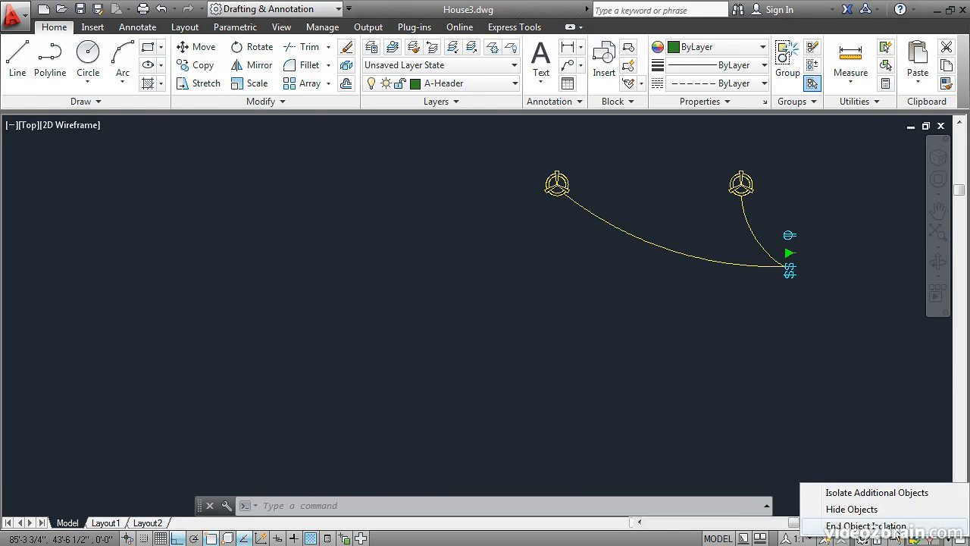
left_click(867, 525)
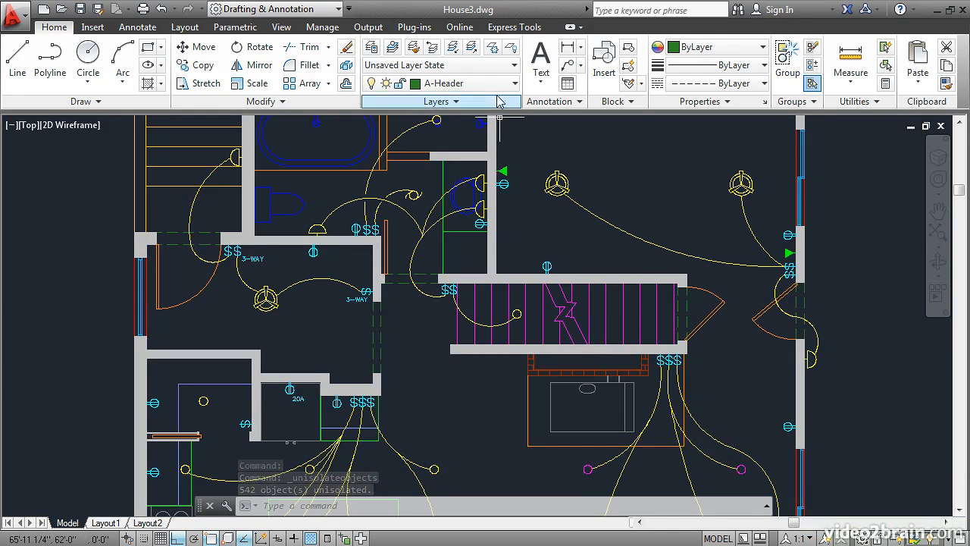
Freeze the lighting layer by picking one of the ceiling fixtures in the upper-right room
left_click(492, 55)
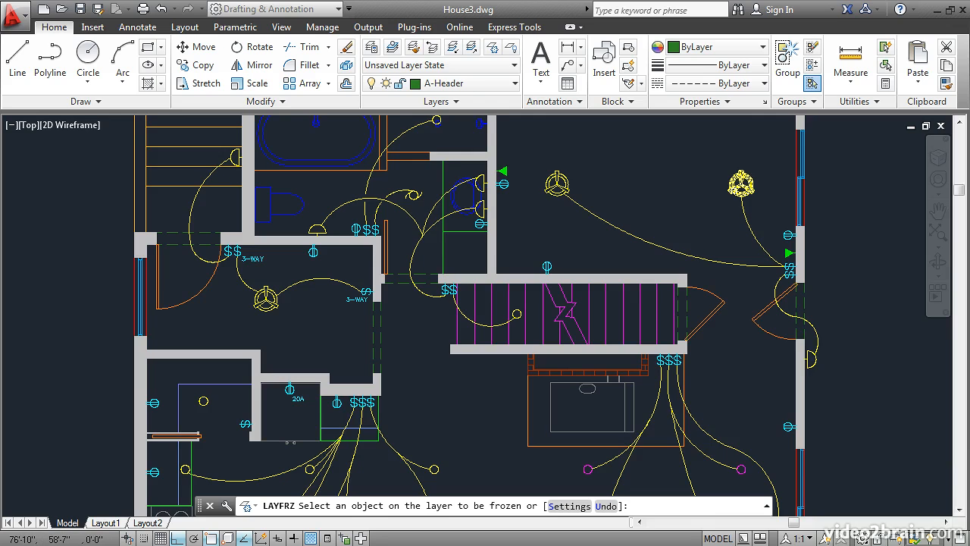
left_click(557, 183)
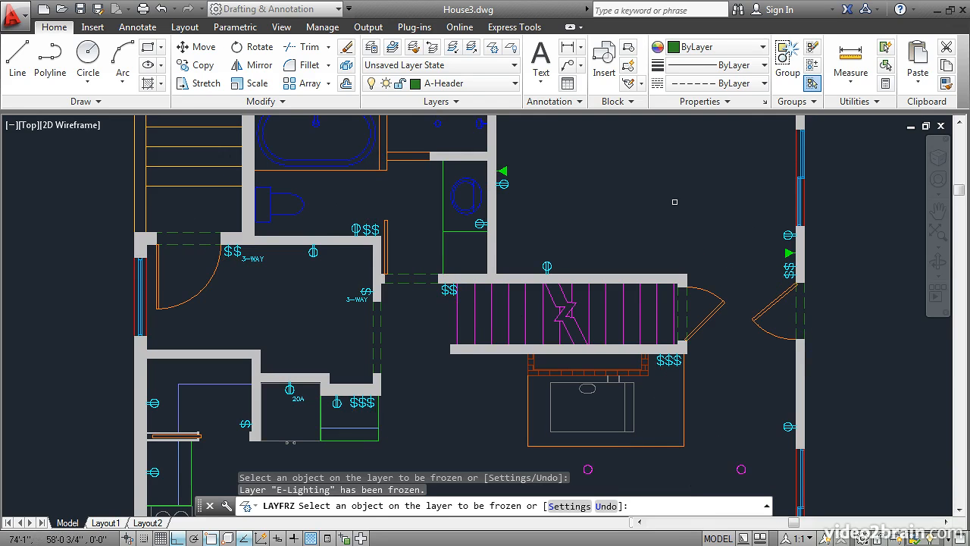
key("Return")
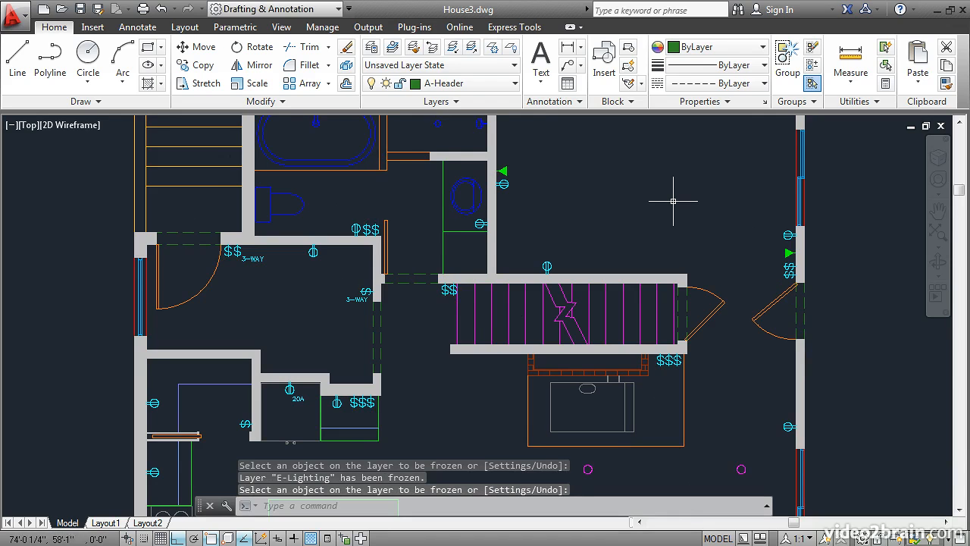
Turn off the power layer by picking the outlet beside the upper-right room's inner wall
left_click(511, 48)
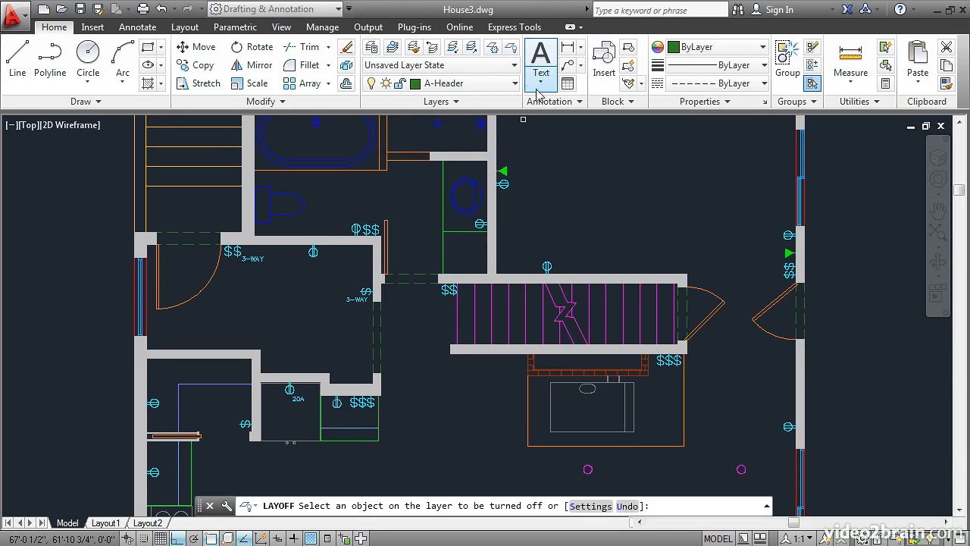
left_click(509, 184)
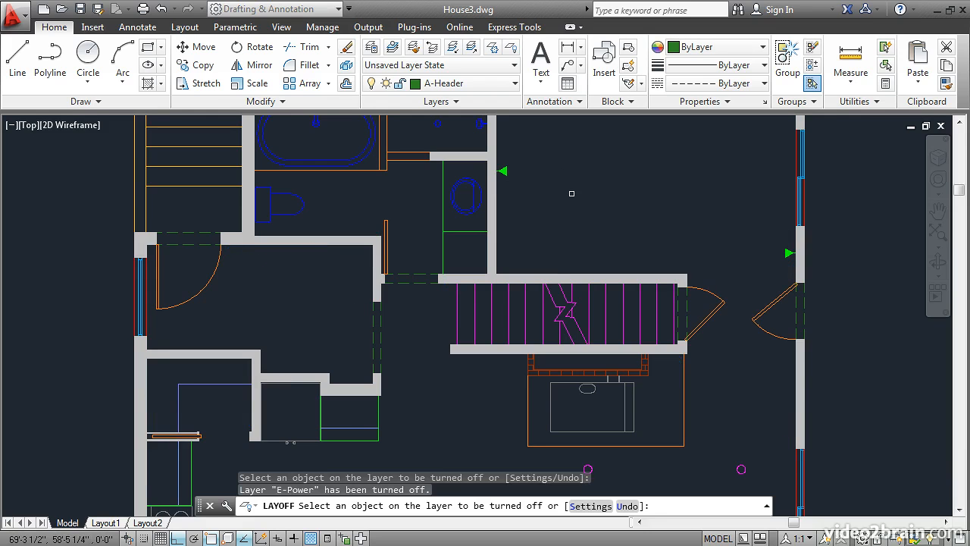
key("Return")
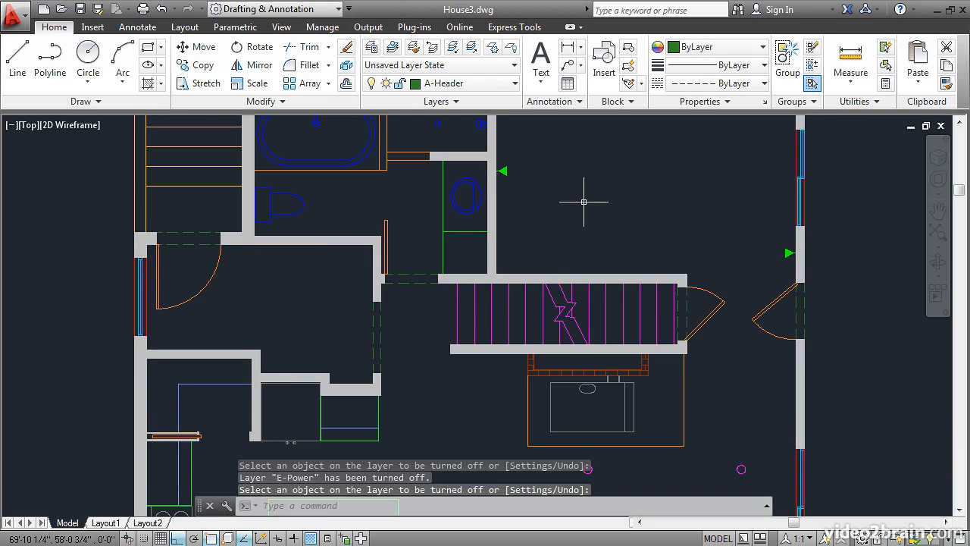
Thaw the E-Lighting layer and turn the E-Power layer on in the Layer Properties Manager
left_click(370, 47)
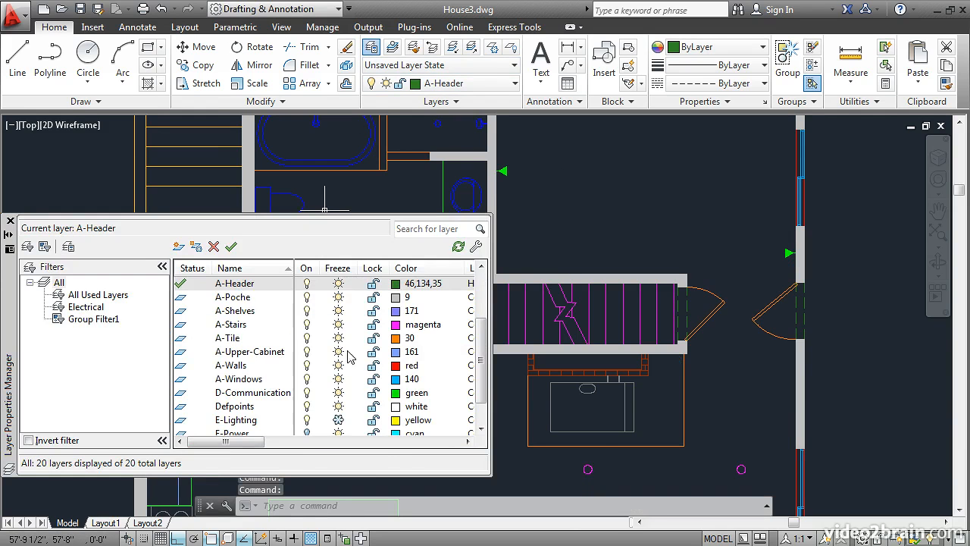
scroll(341, 405, "down", 3)
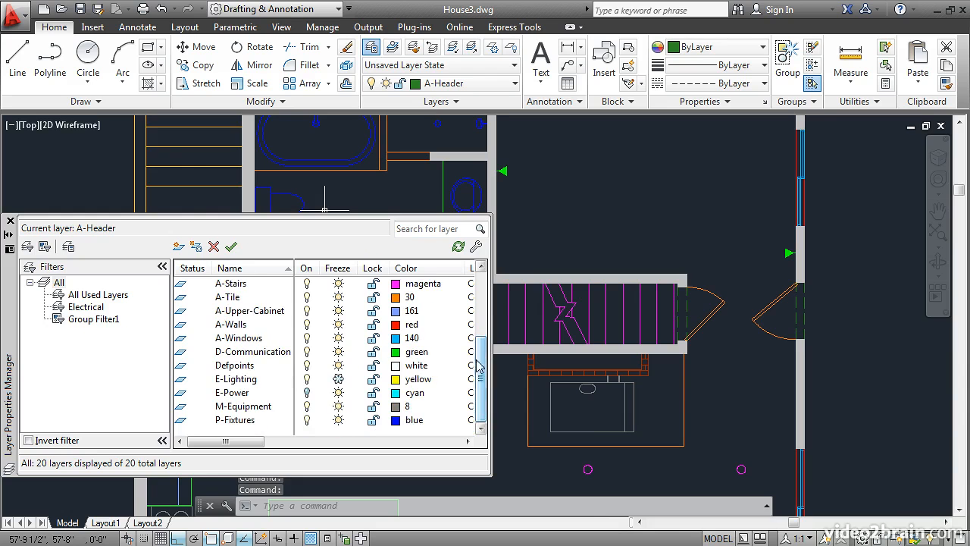
left_click(339, 379)
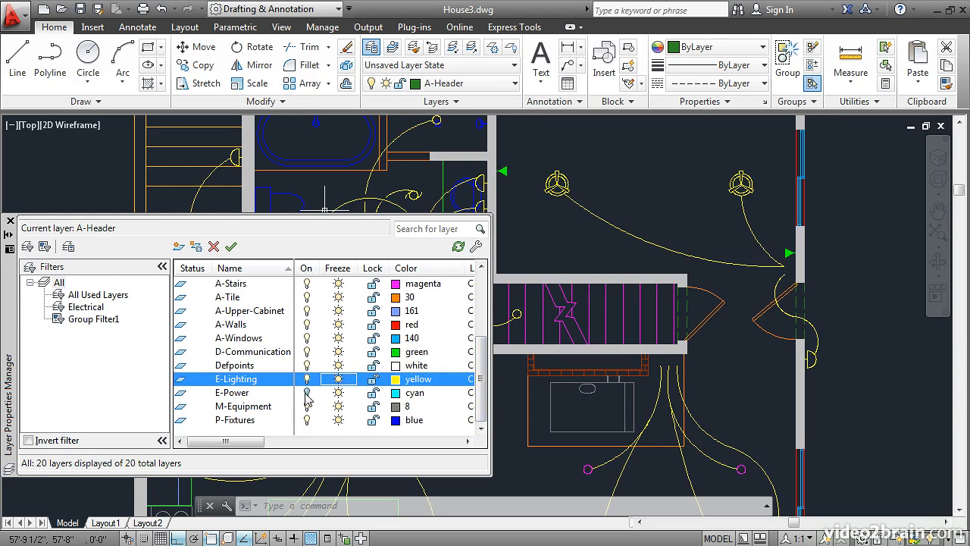
left_click(307, 393)
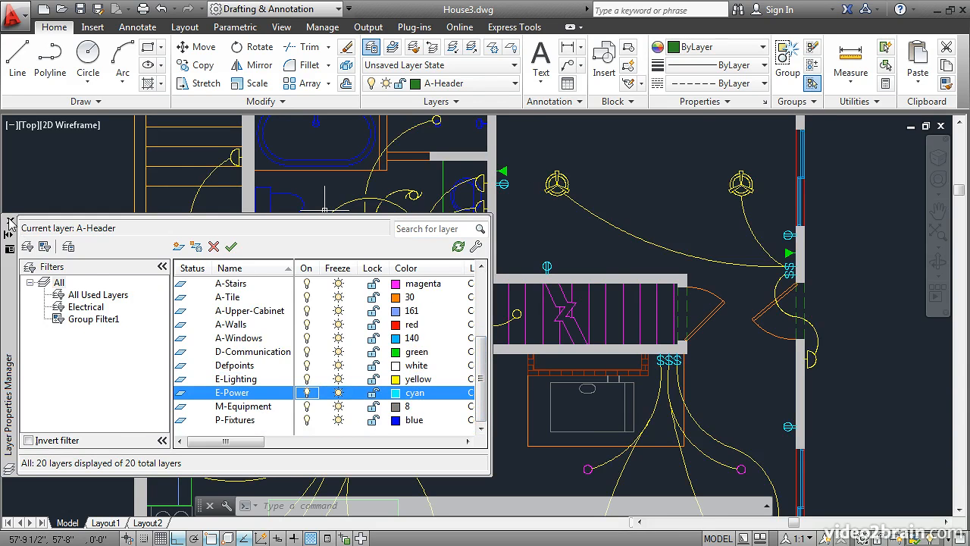
left_click(10, 220)
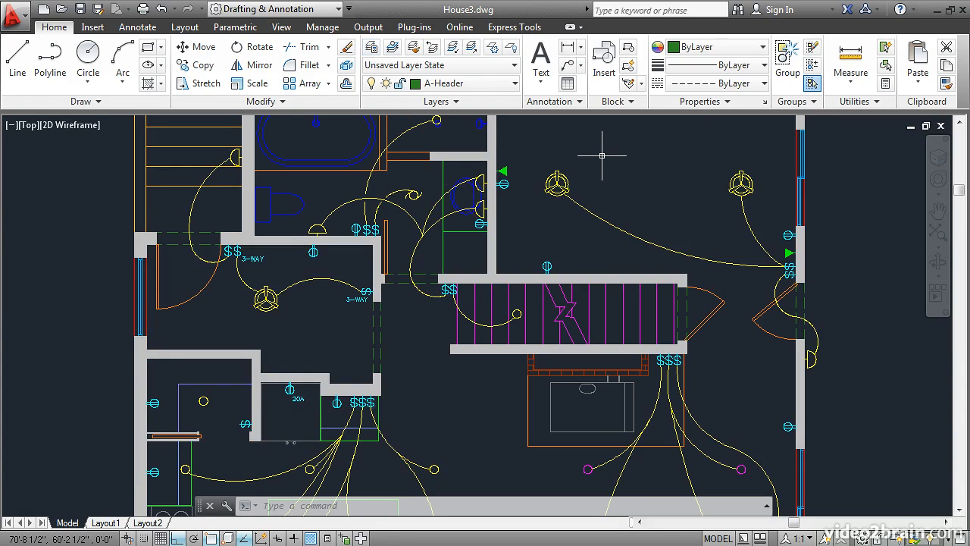